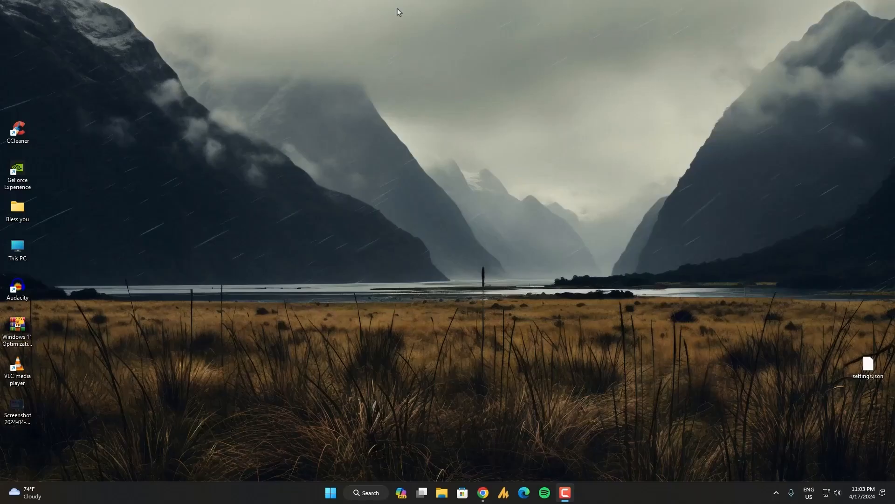
# Search Windows for "windows security" and open the Windows Security app
pyautogui.click(776, 492)
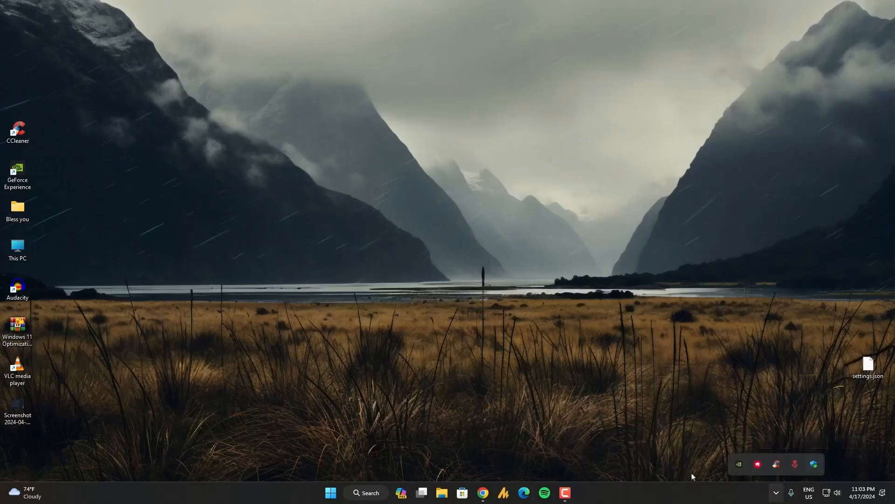
pyautogui.click(368, 495)
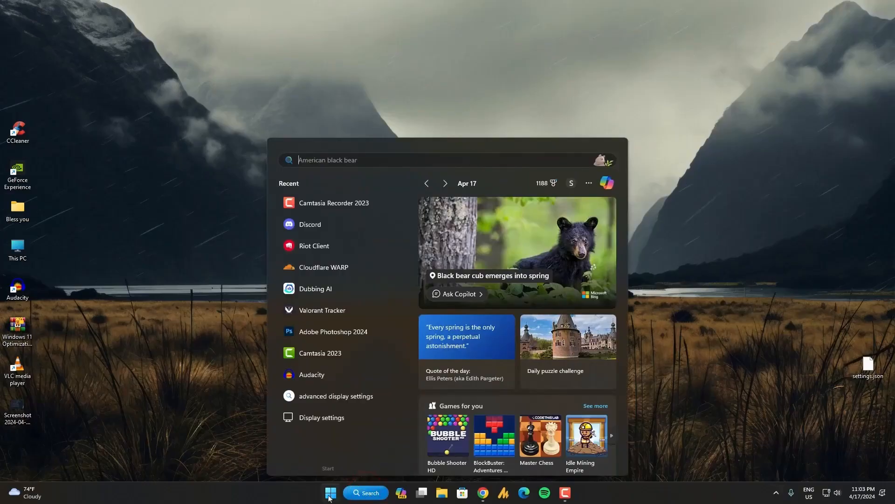
pyautogui.write('wi')
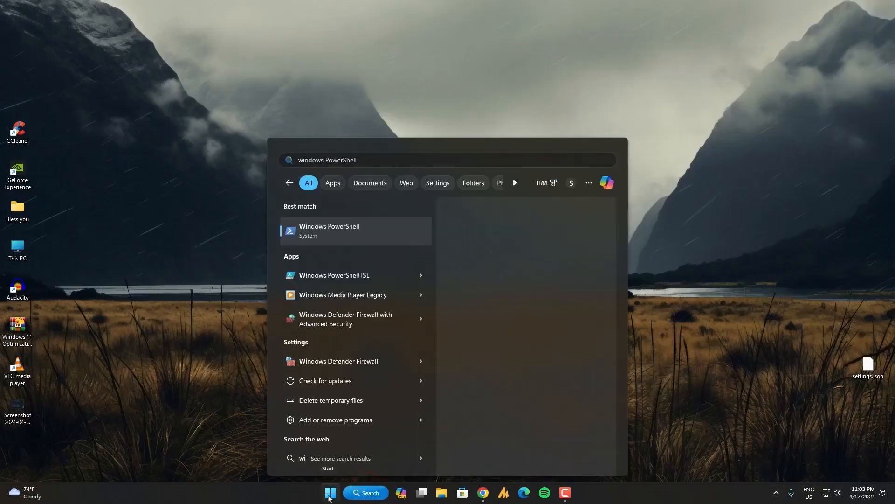
pyautogui.write('ndows secu')
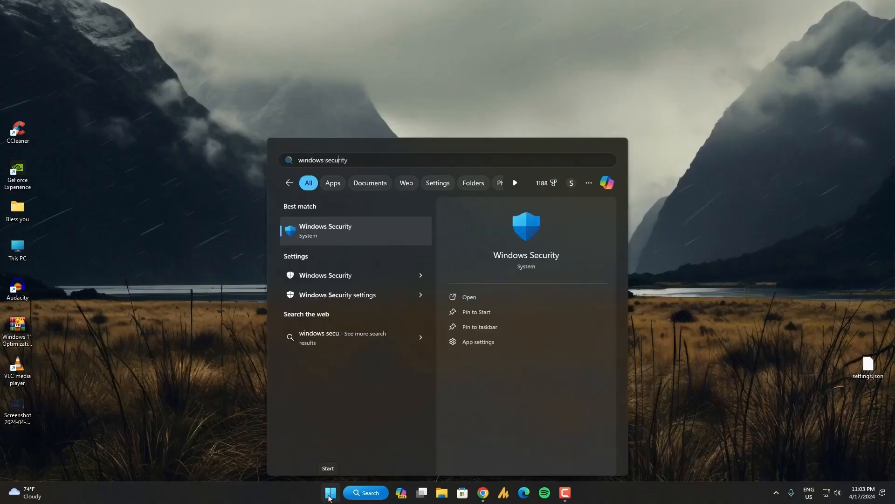
pyautogui.click(337, 236)
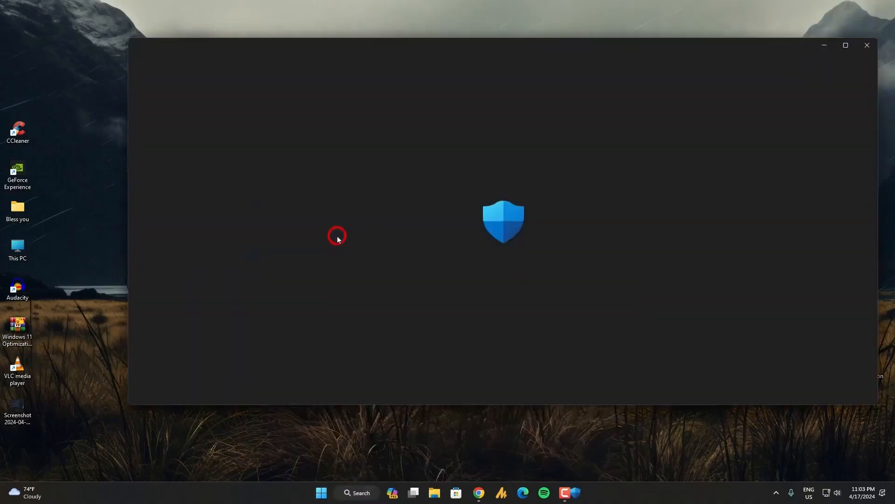
pyautogui.moveTo(573, 41); pyautogui.dragTo(534, 57)
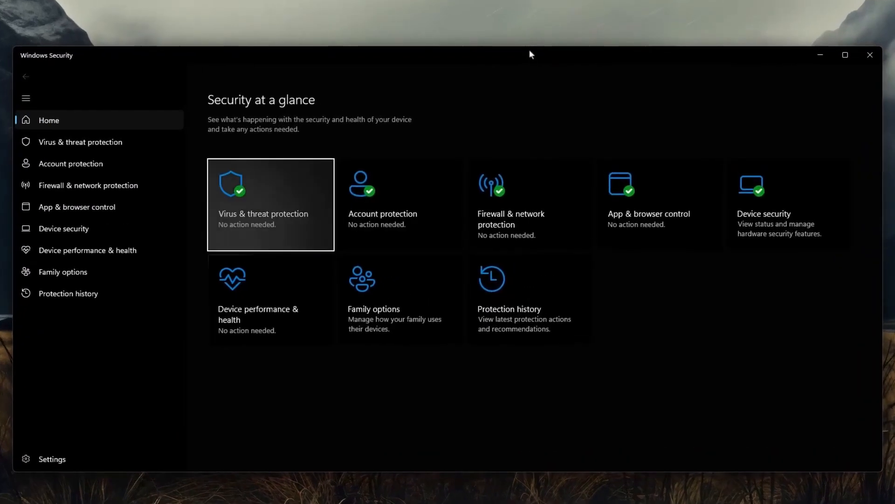
# Open the advanced settings of Firewall & network protection and maximize the Windows Defender Firewall with Advanced Security window
pyautogui.click(554, 226)
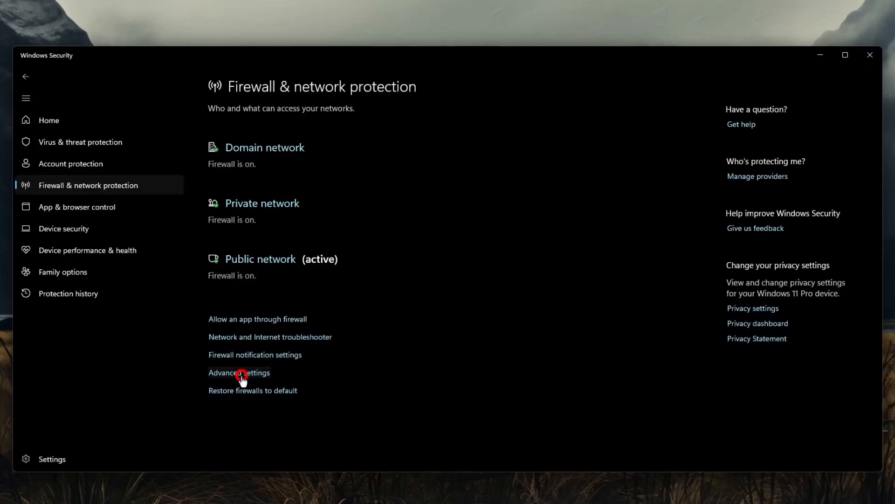
pyautogui.click(241, 375)
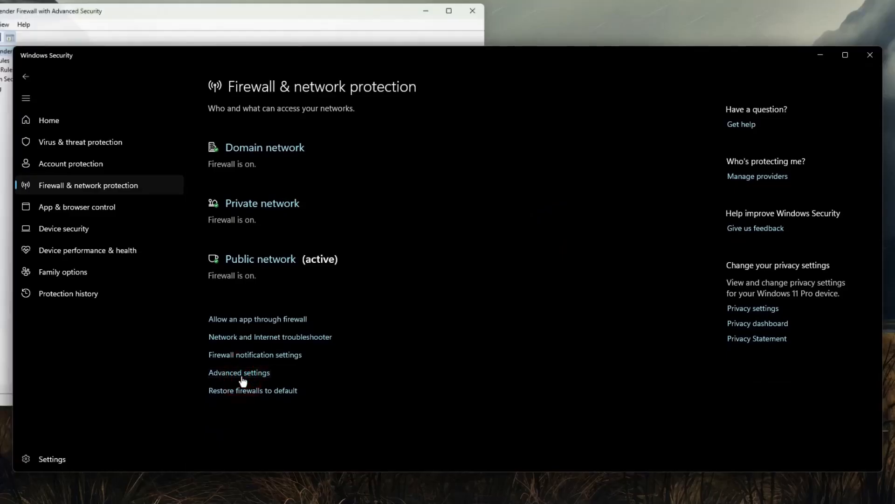
pyautogui.doubleClick(150, 9)
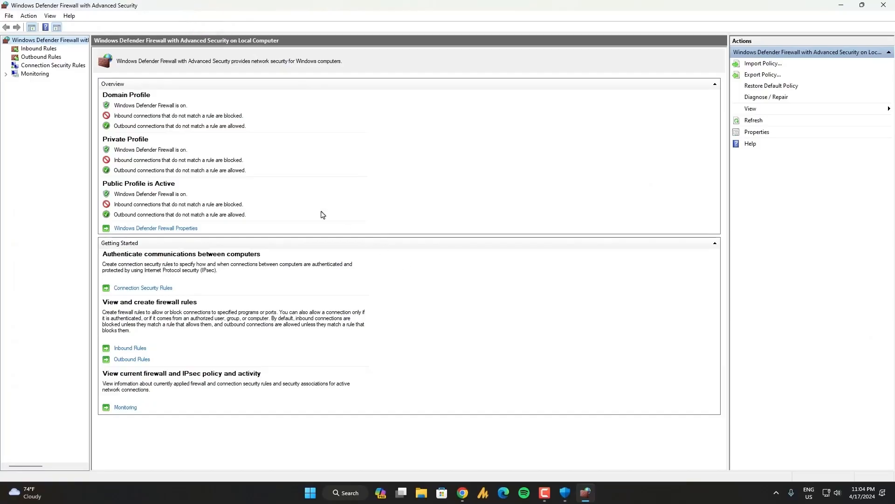
# Display the firewall's inbound rules and start creating a new inbound rule
pyautogui.click(44, 49)
pyautogui.click(51, 57)
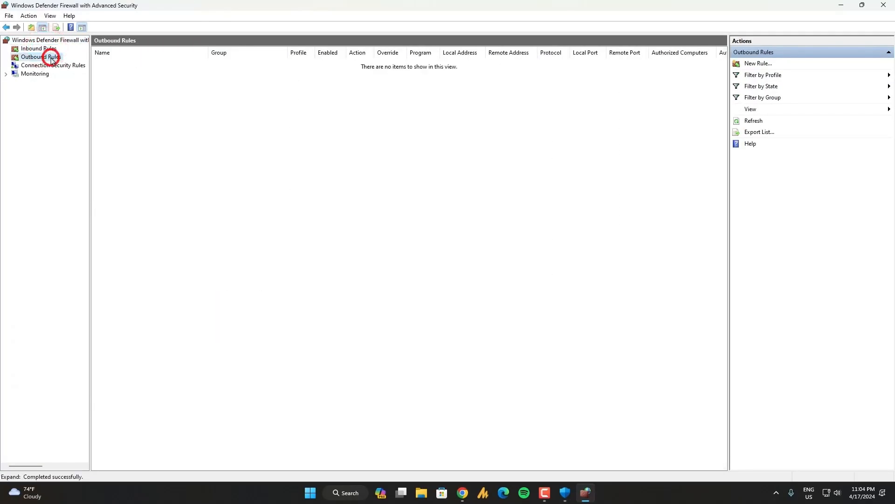
pyautogui.click(48, 49)
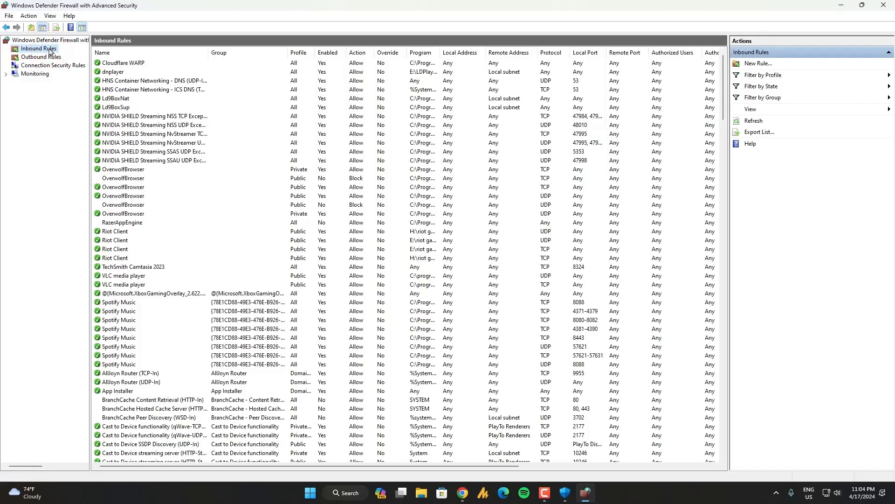
pyautogui.click(766, 68)
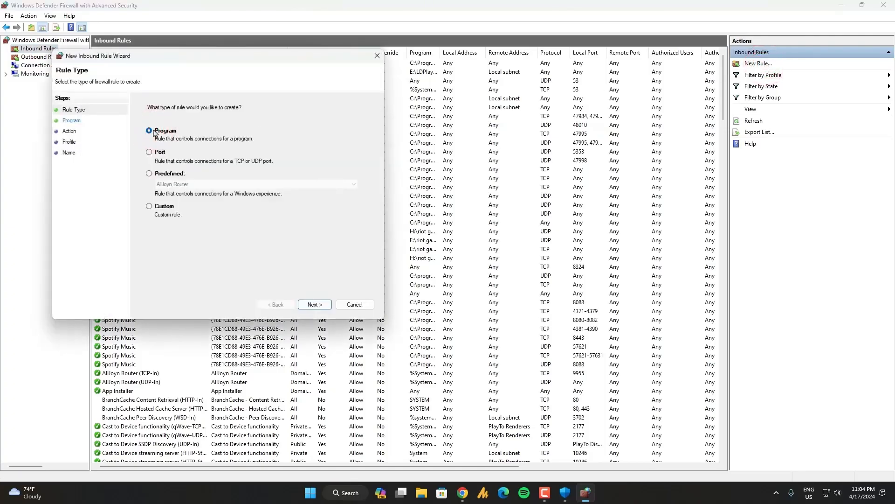
pyautogui.click(162, 154)
pyautogui.click(167, 131)
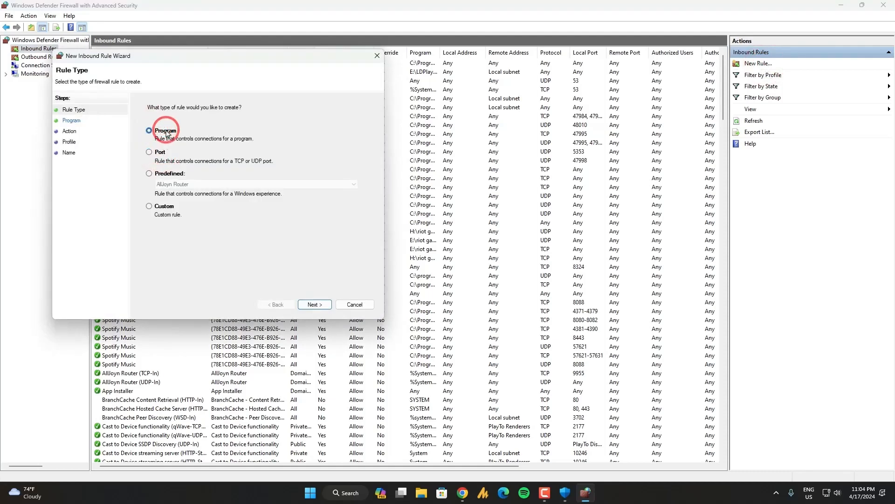
pyautogui.click(165, 174)
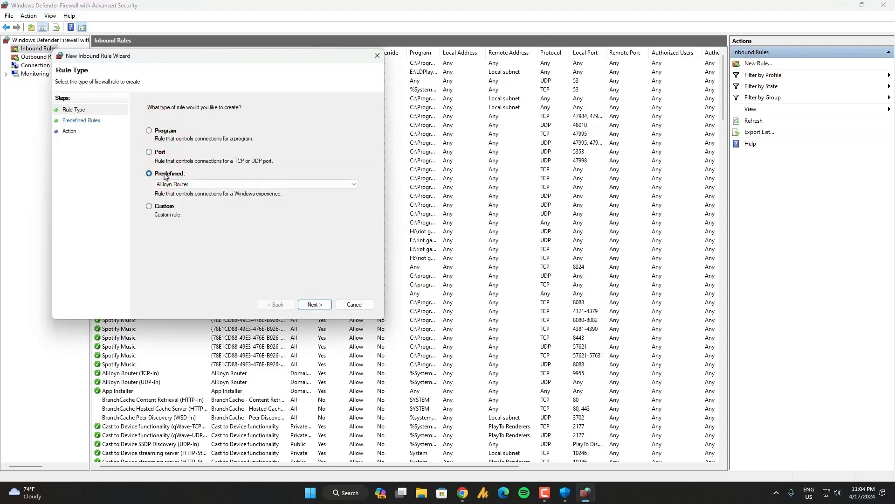
pyautogui.click(196, 186)
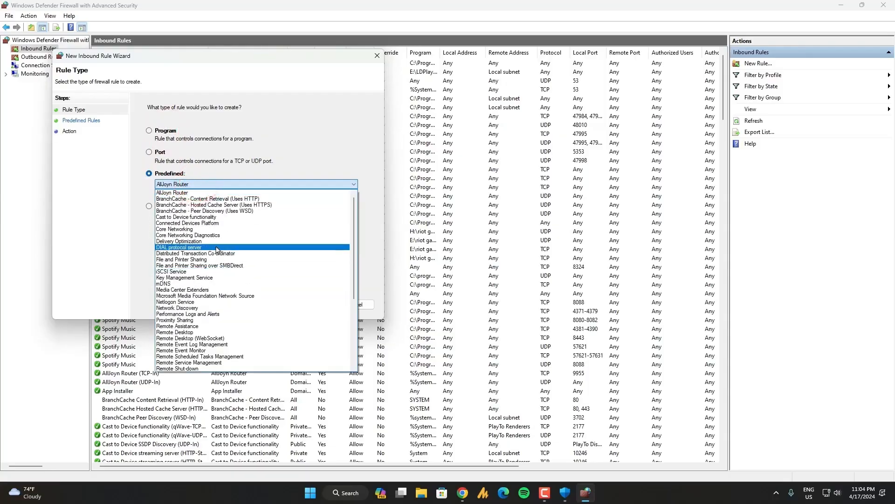
pyautogui.scroll(-5, 236, 333)
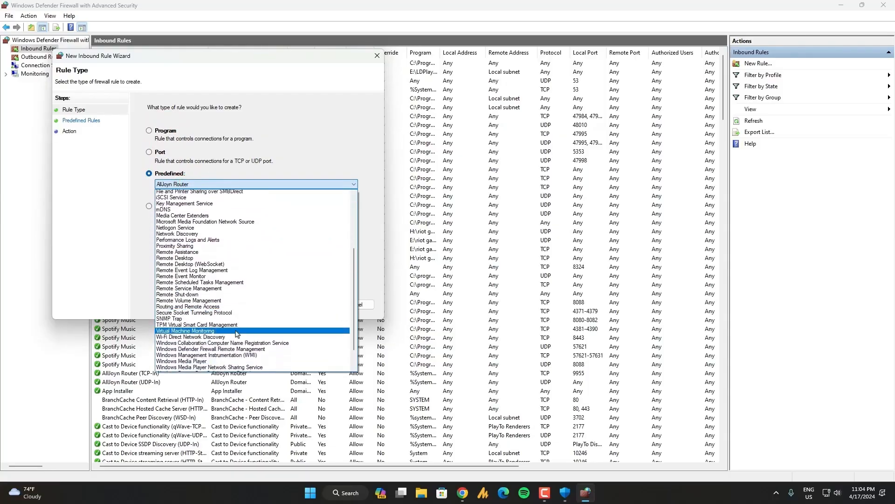
pyautogui.click(128, 242)
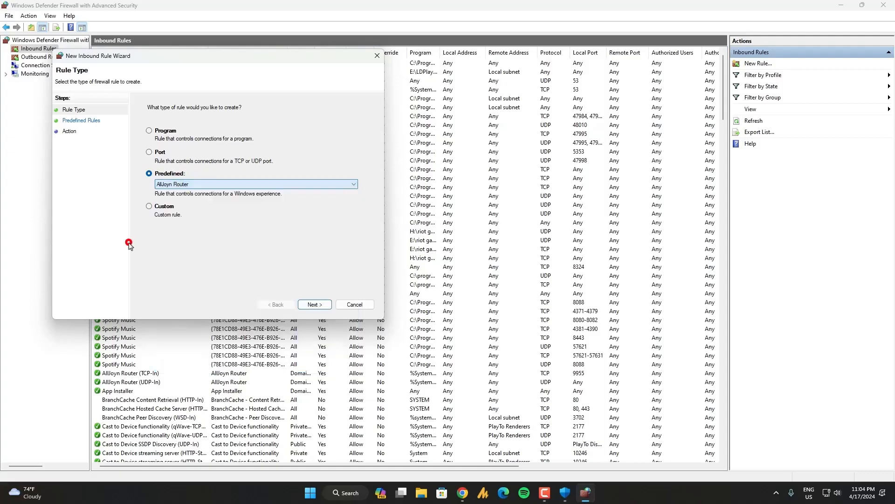
pyautogui.click(149, 207)
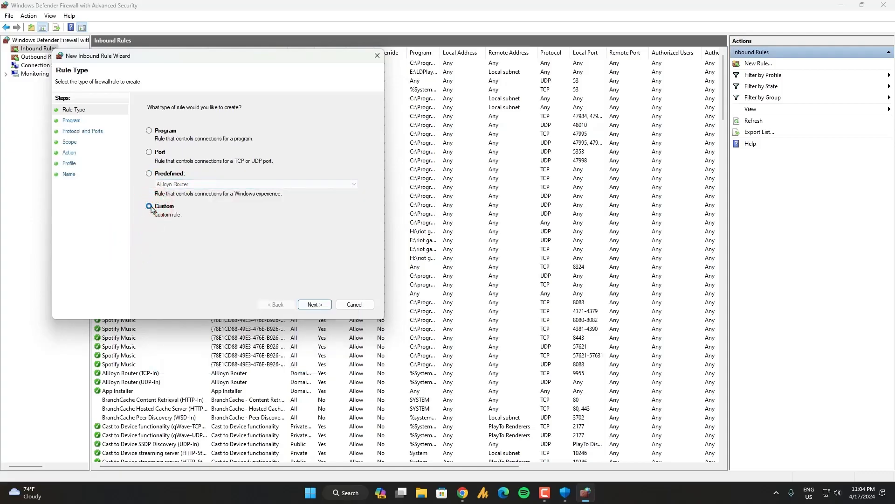
pyautogui.click(308, 305)
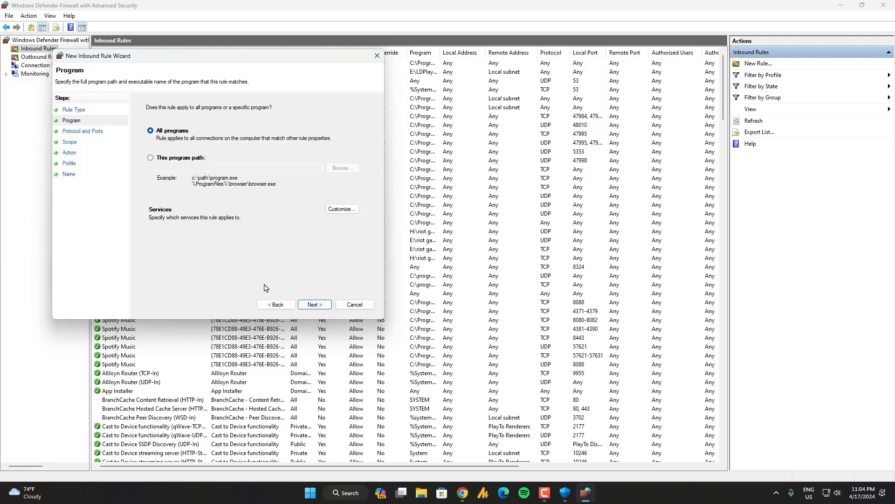
pyautogui.click(276, 304)
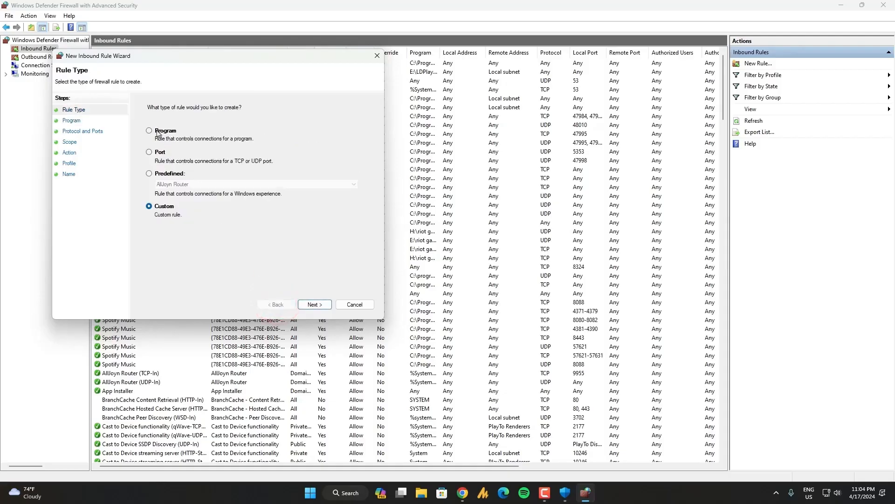
# Set the new inbound rule's type to Program and make it apply to a specific program path
pyautogui.click(157, 132)
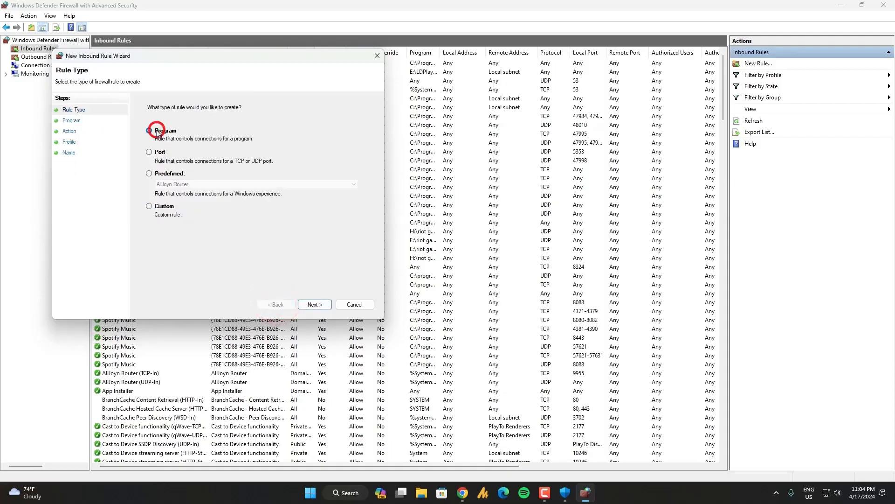
pyautogui.click(312, 305)
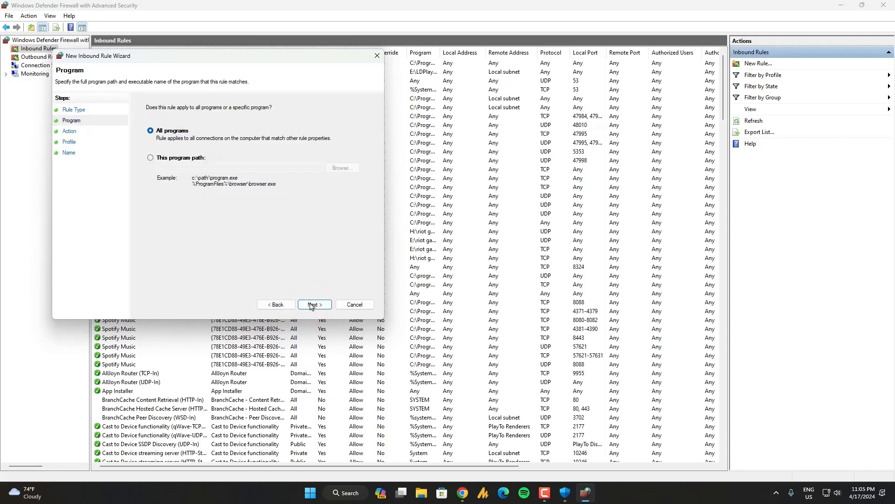
pyautogui.click(182, 161)
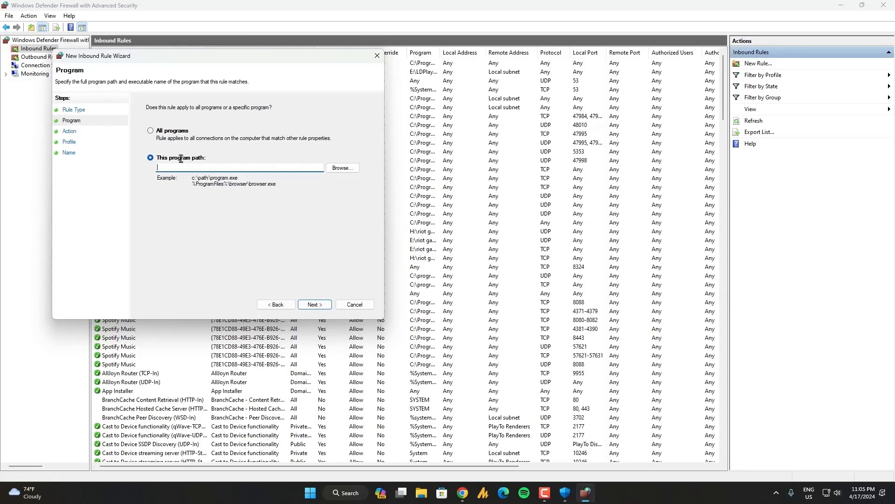
# Open the properties of the Google Chrome taskbar shortcut and open its file location in File Explorer
pyautogui.rightClick(462, 494)
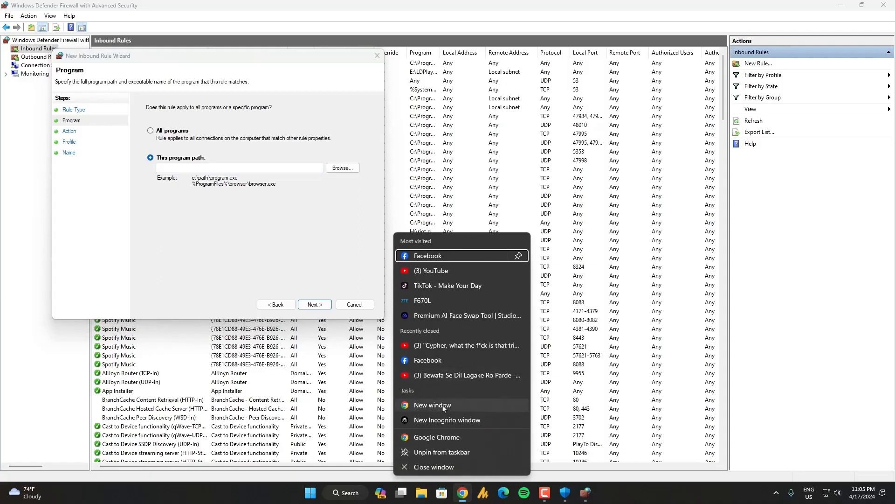
pyautogui.moveTo(442, 404); pyautogui.dragTo(455, 413)
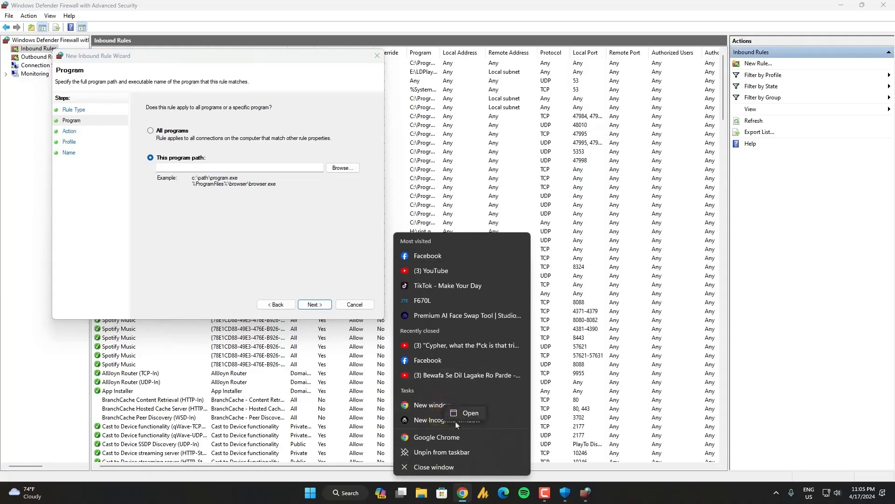
pyautogui.rightClick(443, 438)
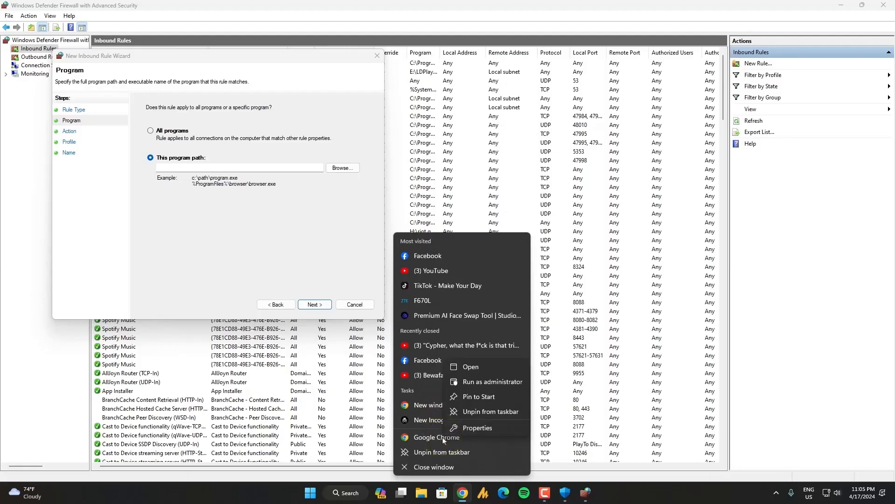
pyautogui.click(489, 429)
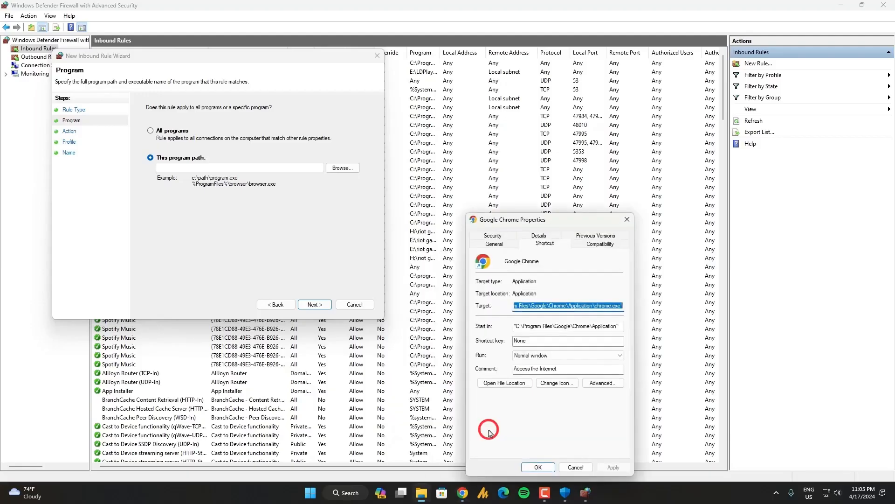
pyautogui.click(541, 331)
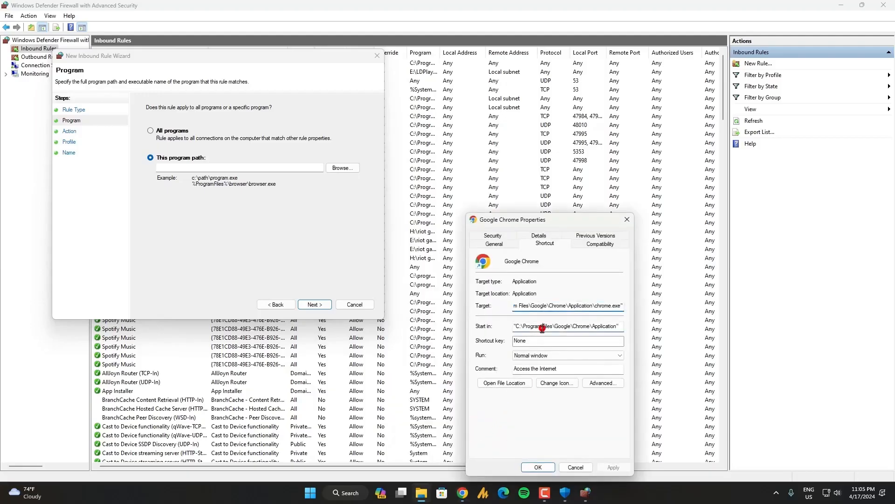
pyautogui.moveTo(516, 326); pyautogui.dragTo(620, 331)
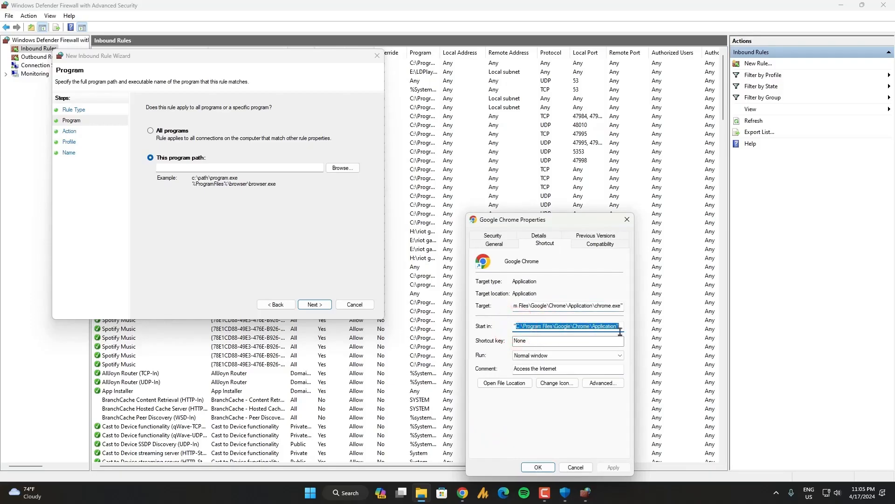
pyautogui.click(512, 383)
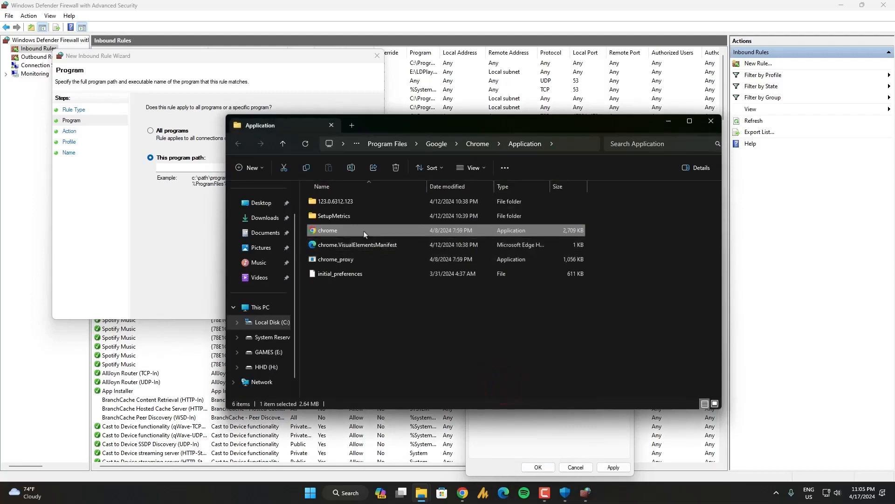
# Copy the full path of Chrome's Application folder and close the folder window
pyautogui.click(559, 143)
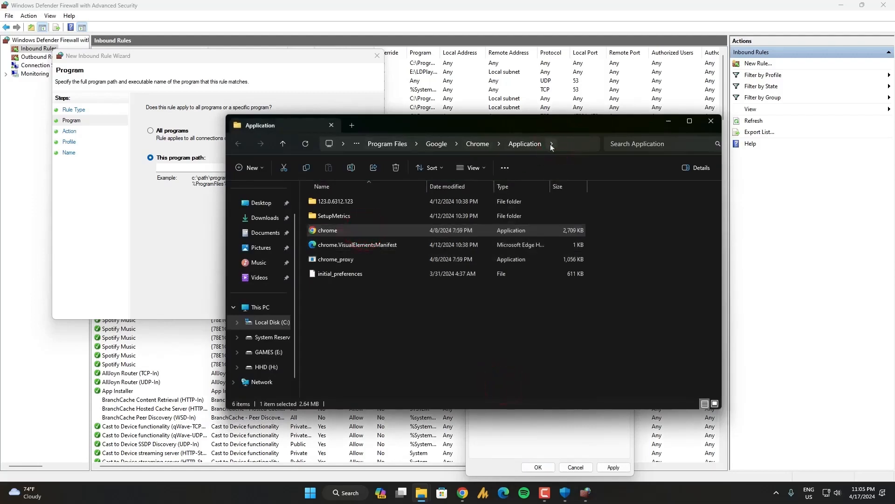
pyautogui.click(550, 144)
pyautogui.click(551, 144)
pyautogui.click(571, 141)
pyautogui.hotkey('ctrl', 'c')
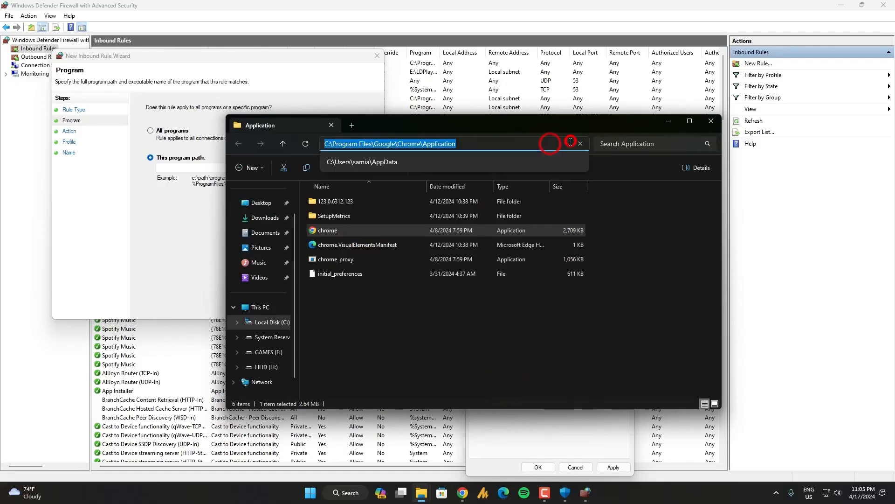
pyautogui.rightClick(436, 144)
pyautogui.click(466, 173)
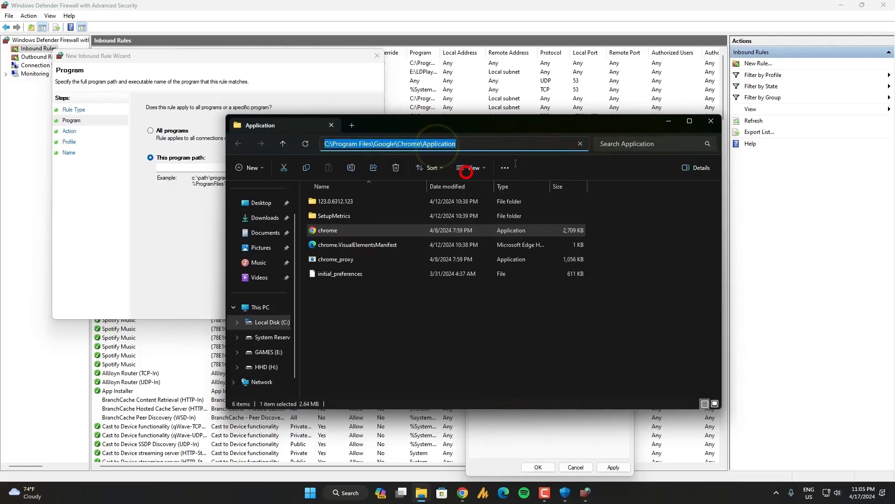
pyautogui.click(711, 121)
# Set the inbound rule's program path to C:\Program Files\Google\Chrome\Application\chrome.exe and continue to its action settings
pyautogui.click(226, 167)
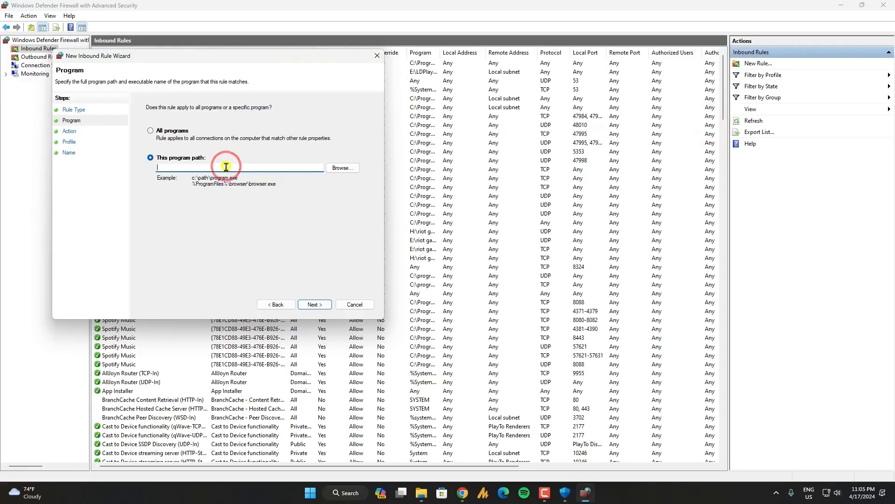
pyautogui.rightClick(226, 167)
pyautogui.click(260, 208)
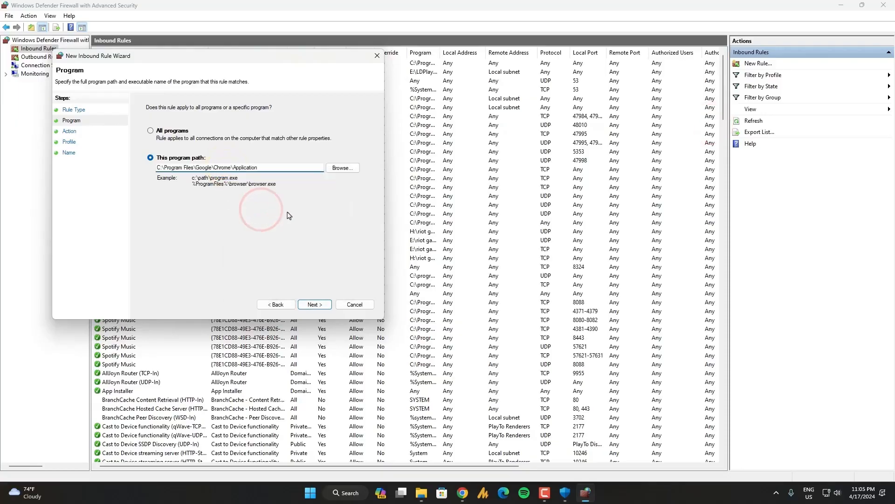
pyautogui.write('\\')
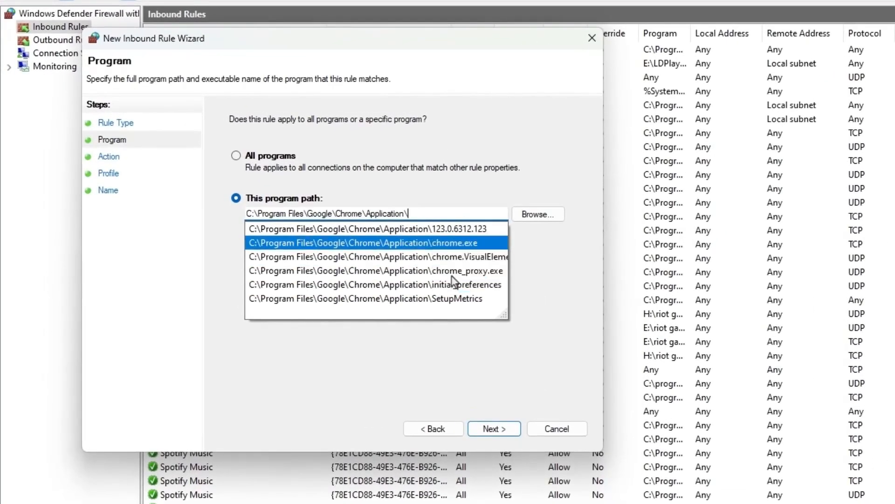
pyautogui.click(454, 243)
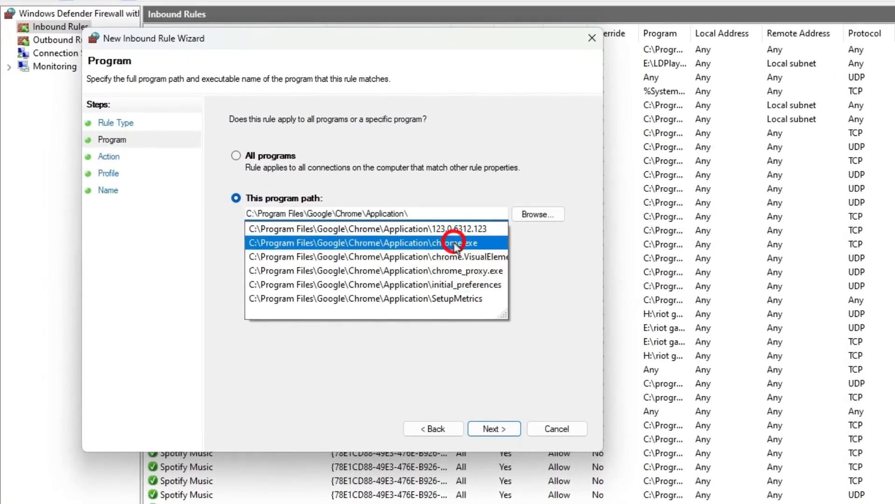
pyautogui.click(503, 427)
# Set the inbound rule to block the connection and keep it applied to the Domain, Private and Public profiles
pyautogui.click(277, 262)
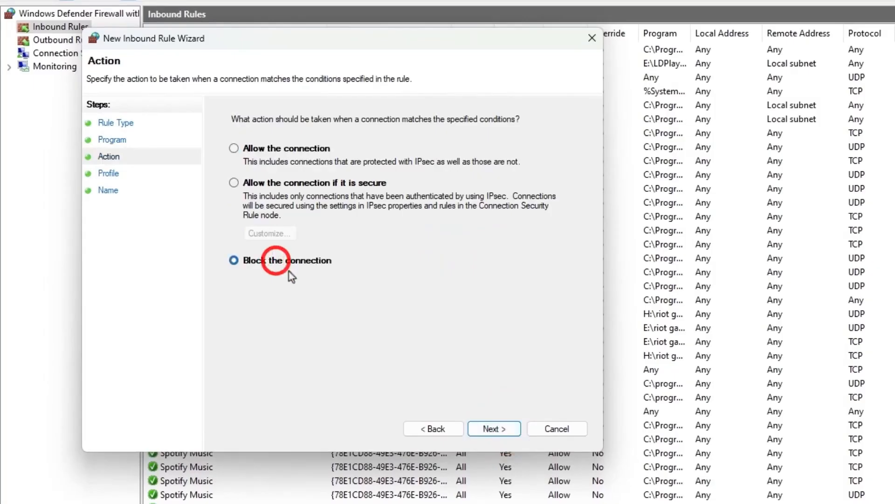
pyautogui.click(495, 428)
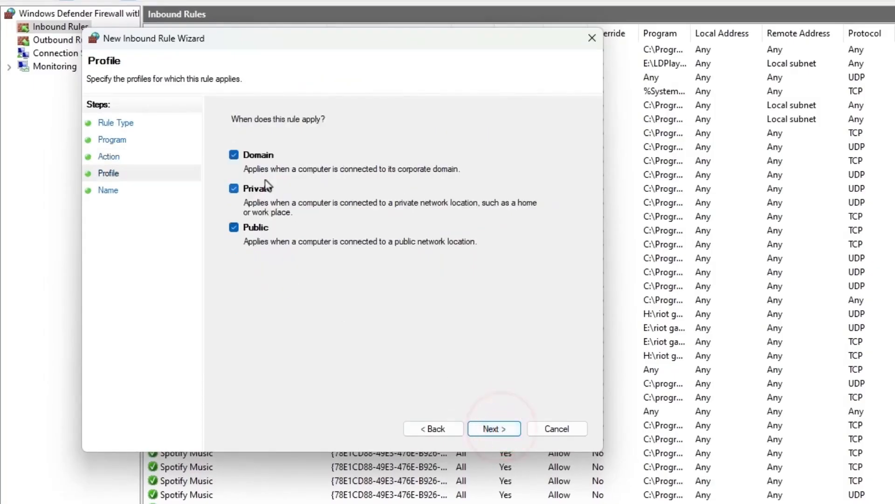
pyautogui.click(498, 426)
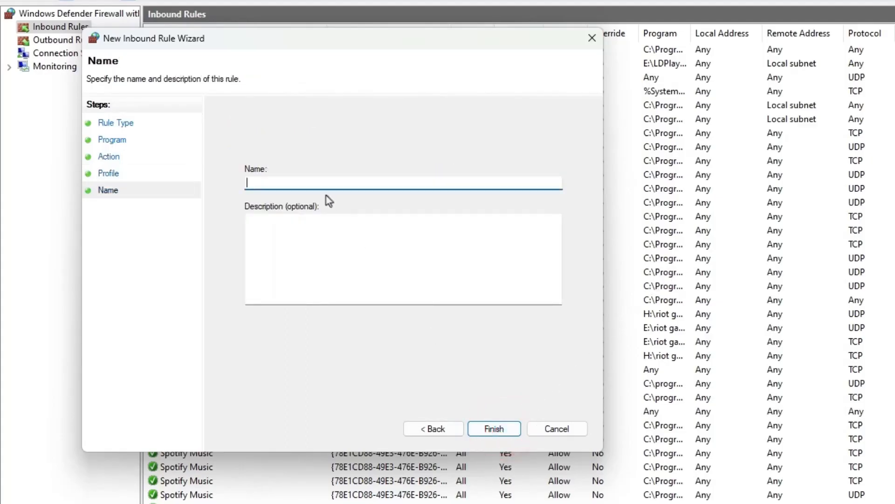
# Name the inbound rule Google Chrome, finish creating it, and select it in the rule list
pyautogui.write('Google Chrome')
pyautogui.press('Tab')
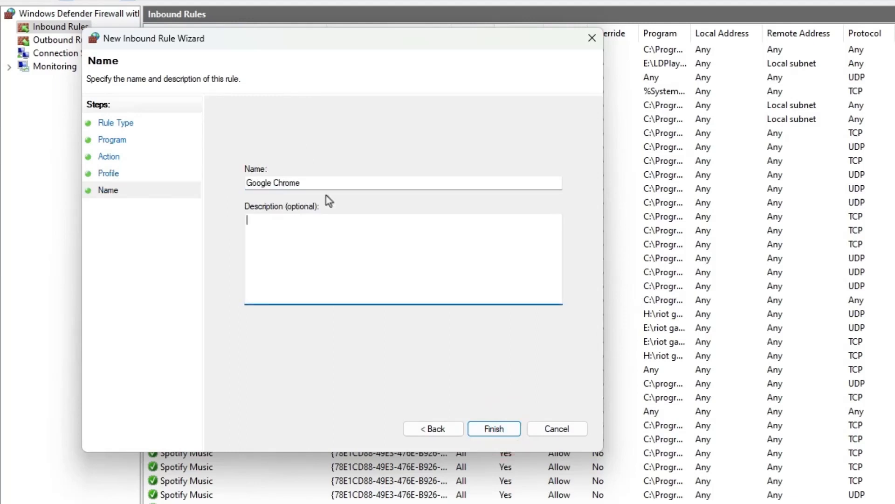
pyautogui.click(498, 426)
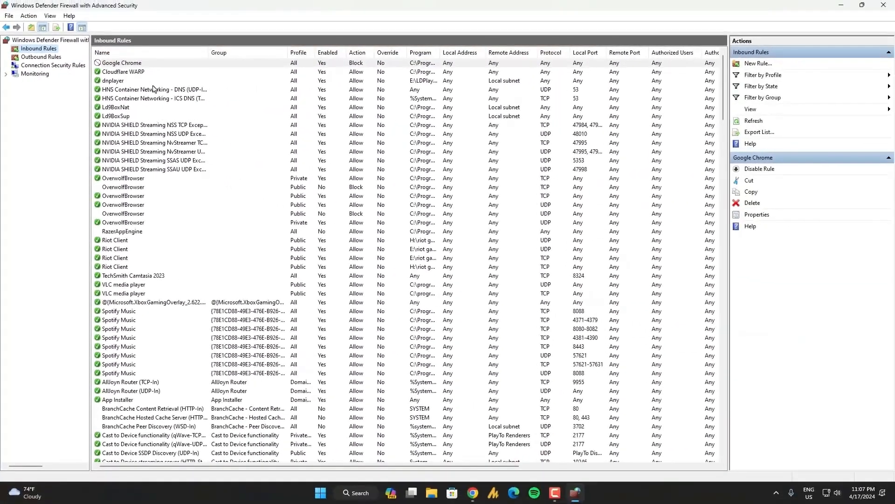
pyautogui.click(131, 64)
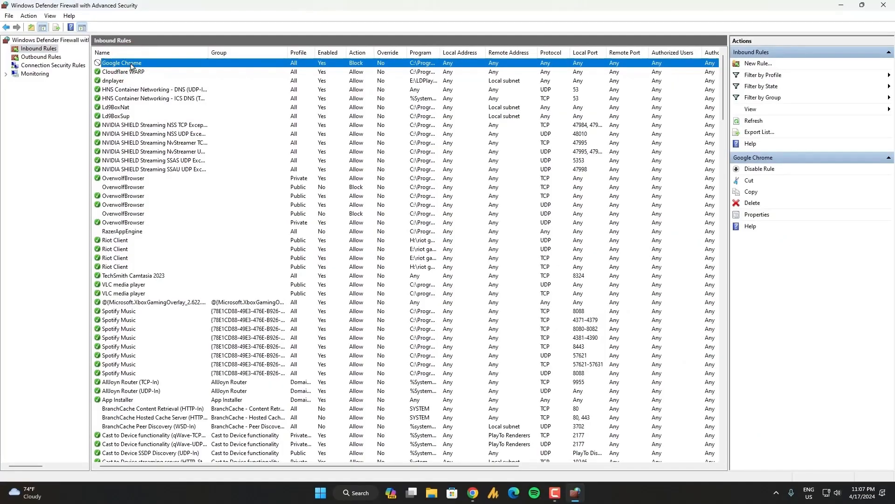
# Display the firewall's outbound rules and start a new outbound rule of type Program
pyautogui.click(56, 57)
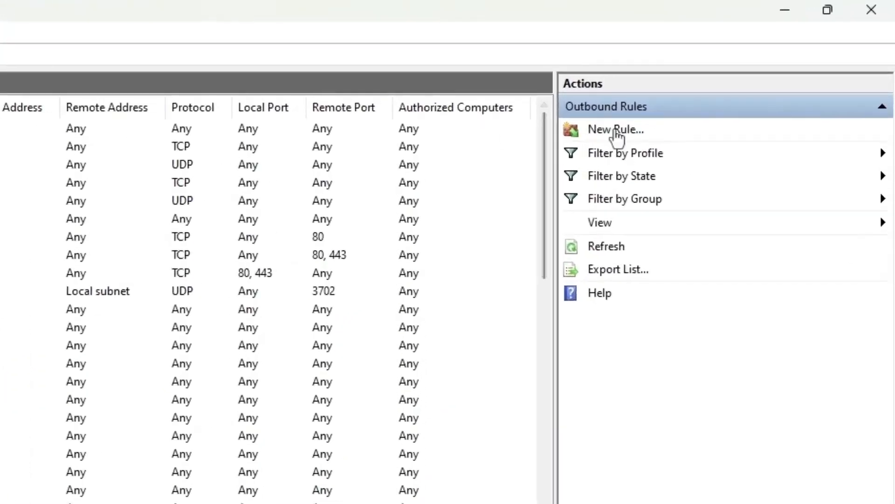
pyautogui.click(750, 67)
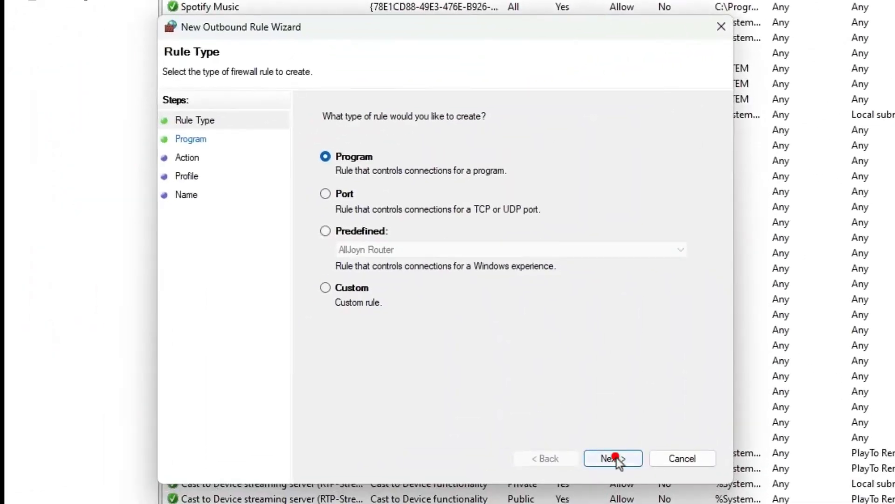
pyautogui.click(613, 458)
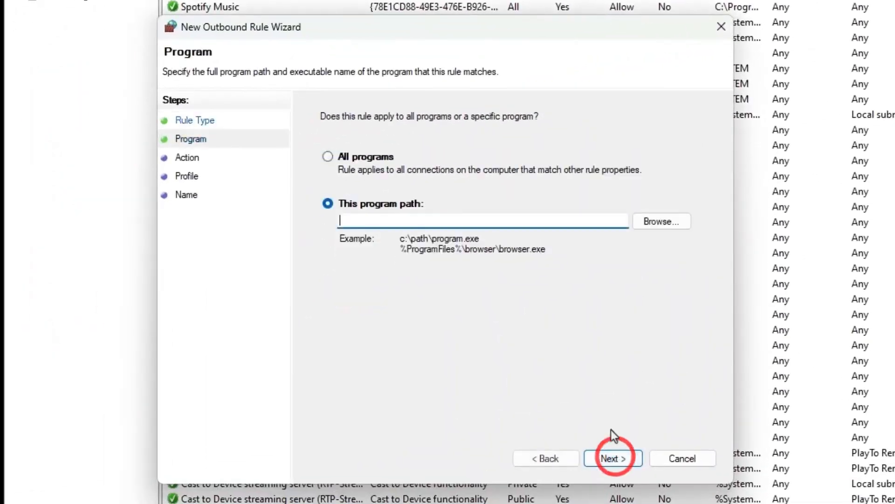
# Set the outbound rule's program path to C:\Program Files\Google\Chrome\Application\chrome.exe and continue to its action settings
pyautogui.hotkey('ctrl', 'v')
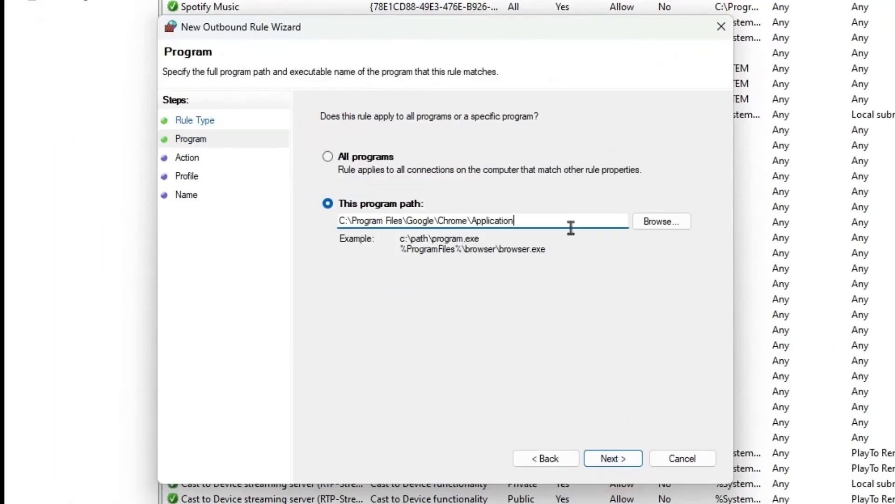
pyautogui.write('\\')
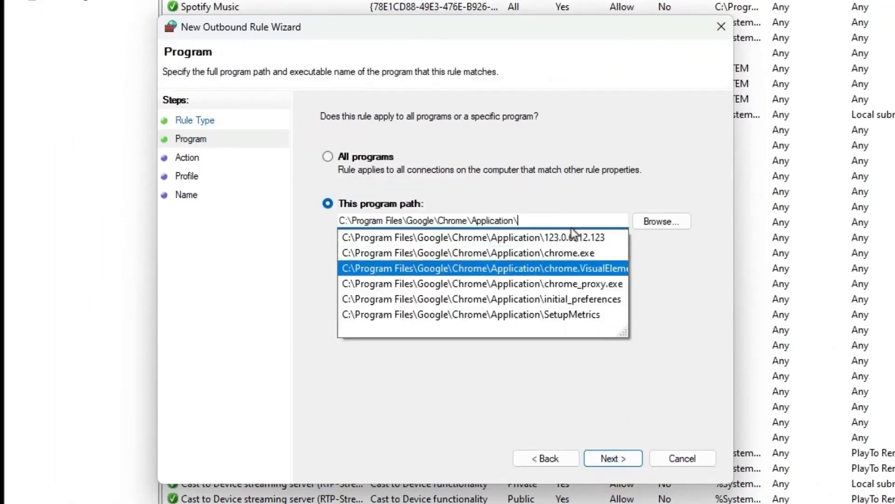
pyautogui.click(595, 254)
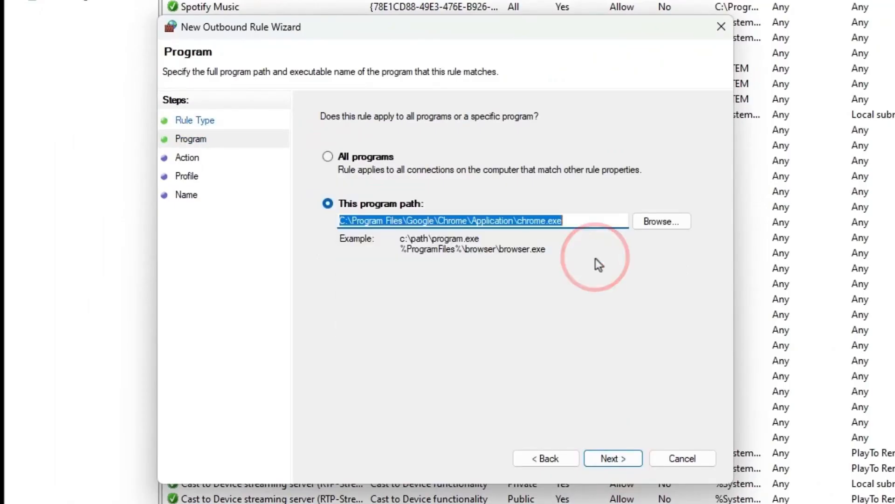
pyautogui.click(631, 452)
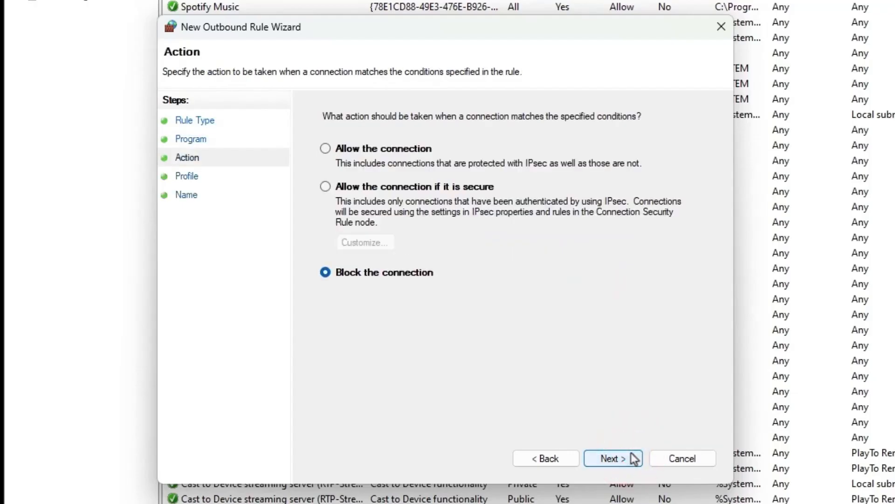
# Keep the outbound rule blocking connections on the Domain, Private and Public profiles, and create it with the name Google Chrome
pyautogui.click(621, 459)
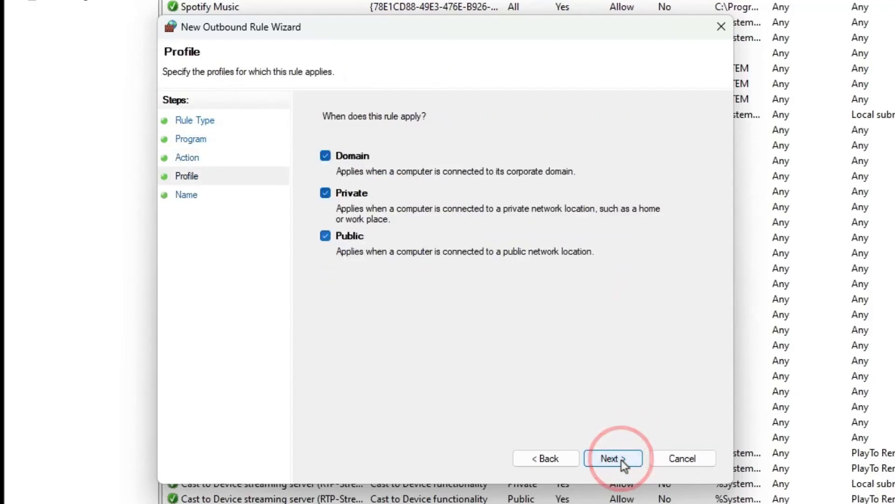
pyautogui.click(616, 465)
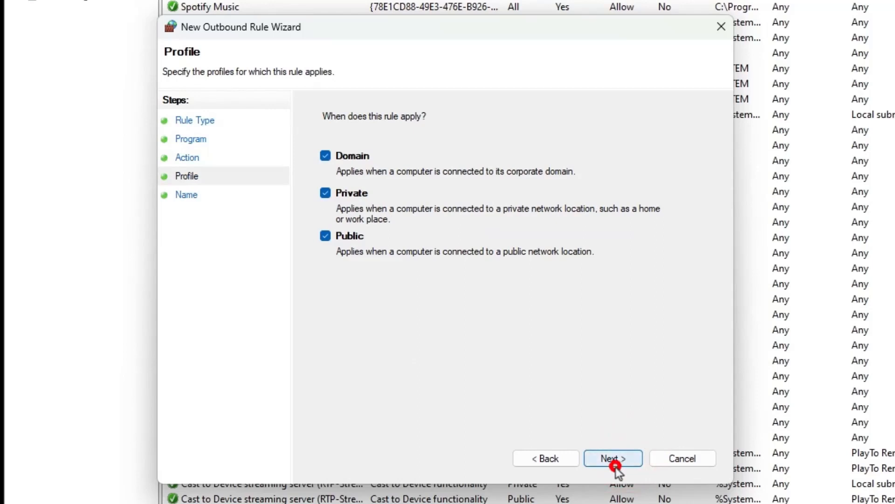
pyautogui.write('Google Chrome')
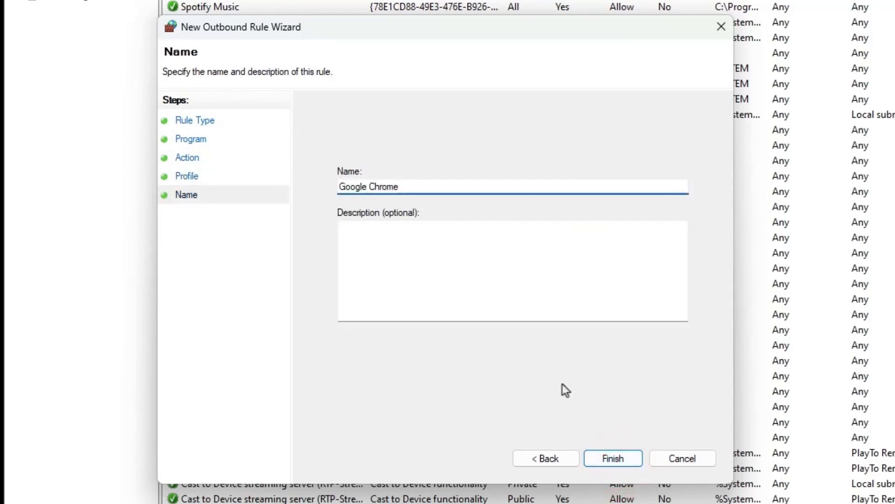
pyautogui.click(613, 458)
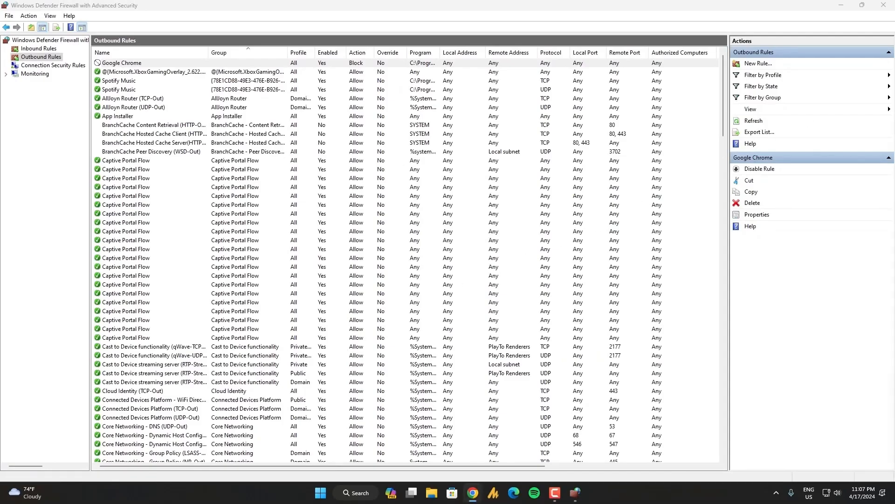
# Switch to Google Chrome, test internet access by opening Facebook and google.com in separate tabs, and close the browser
pyautogui.click(472, 492)
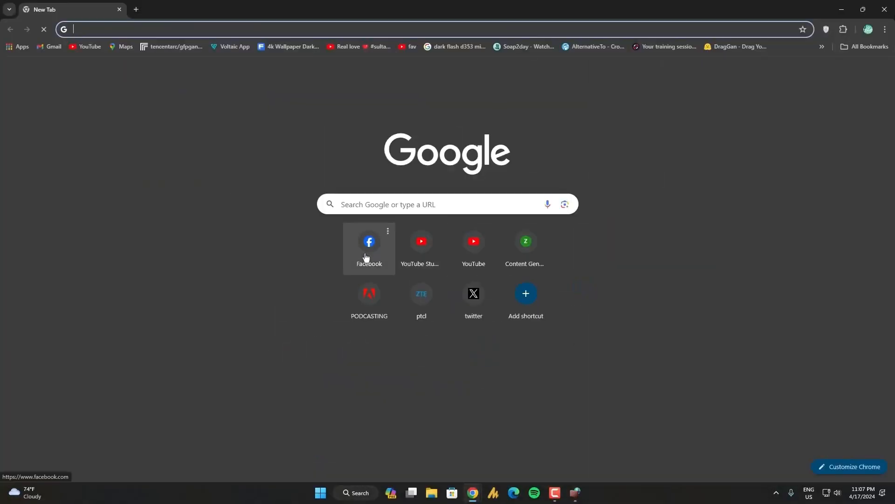
pyautogui.click(366, 258)
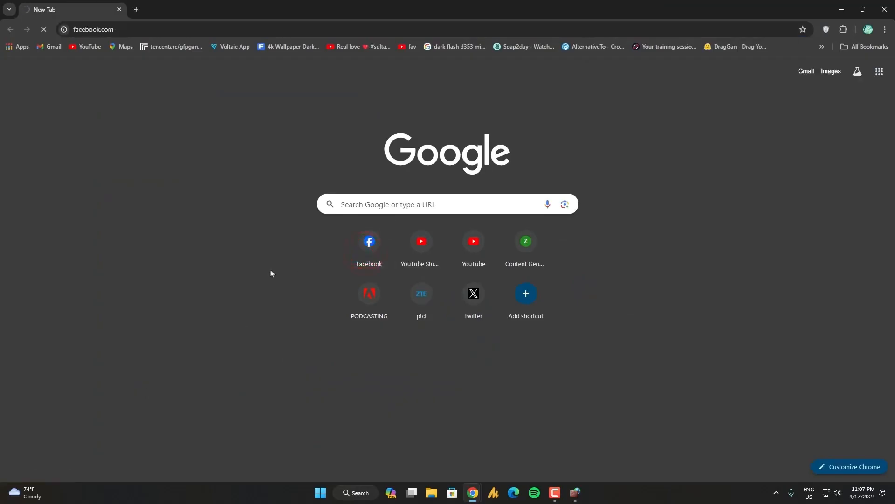
pyautogui.click(136, 9)
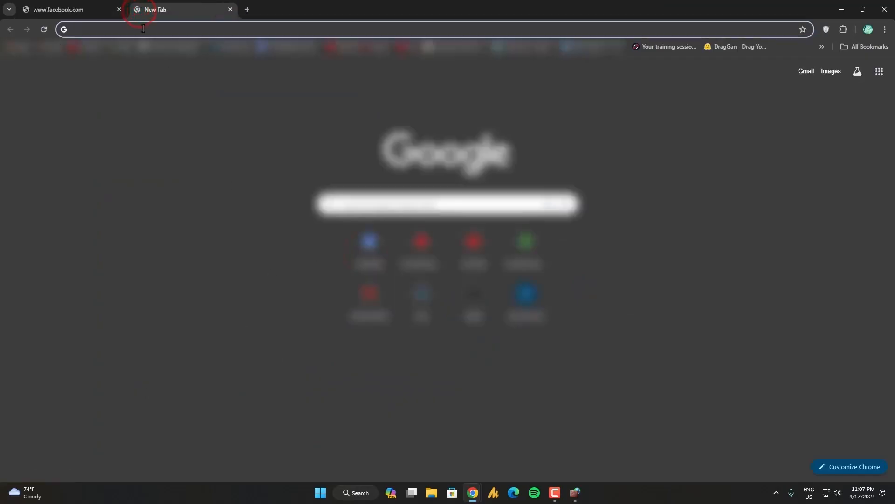
pyautogui.write('google.com')
pyautogui.press('Return')
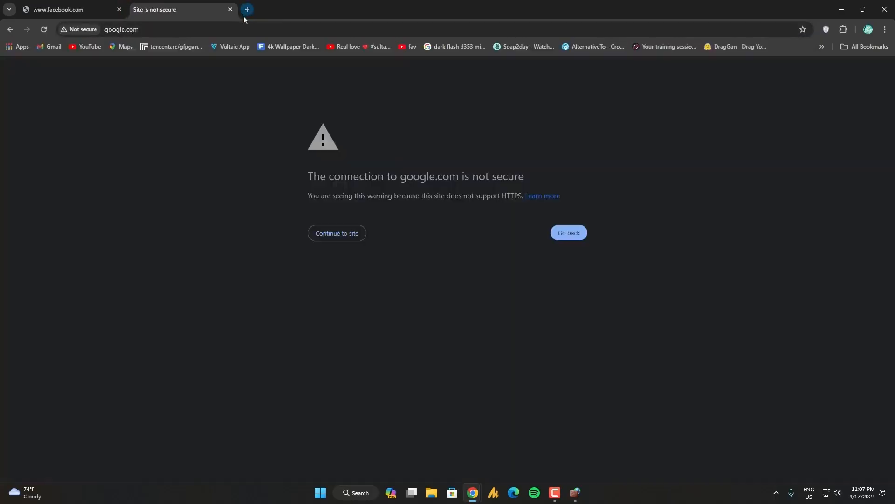
pyautogui.click(347, 235)
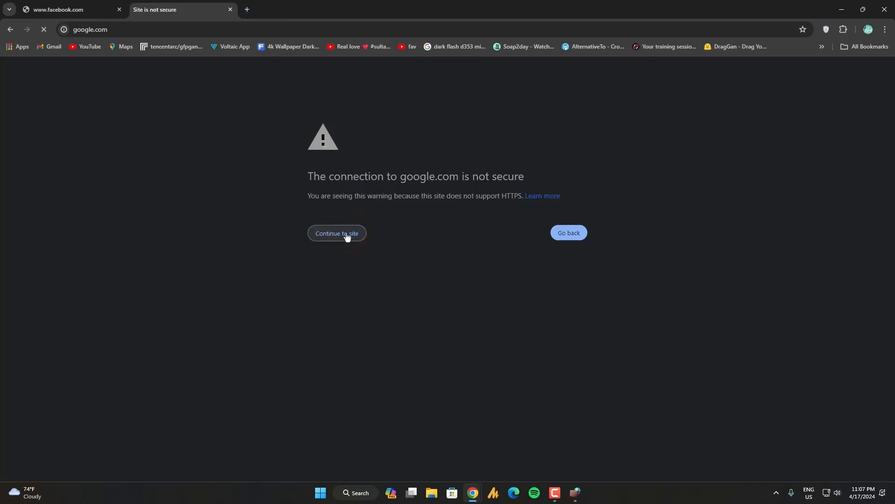
pyautogui.click(340, 234)
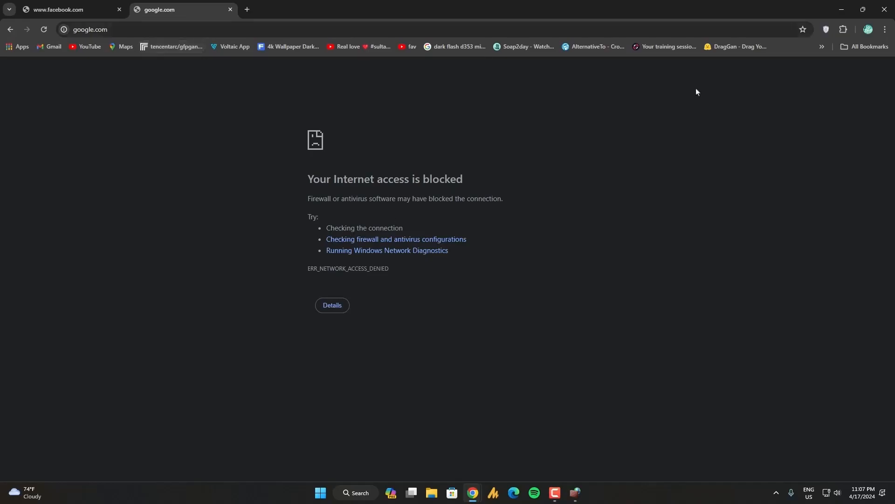
pyautogui.click(884, 9)
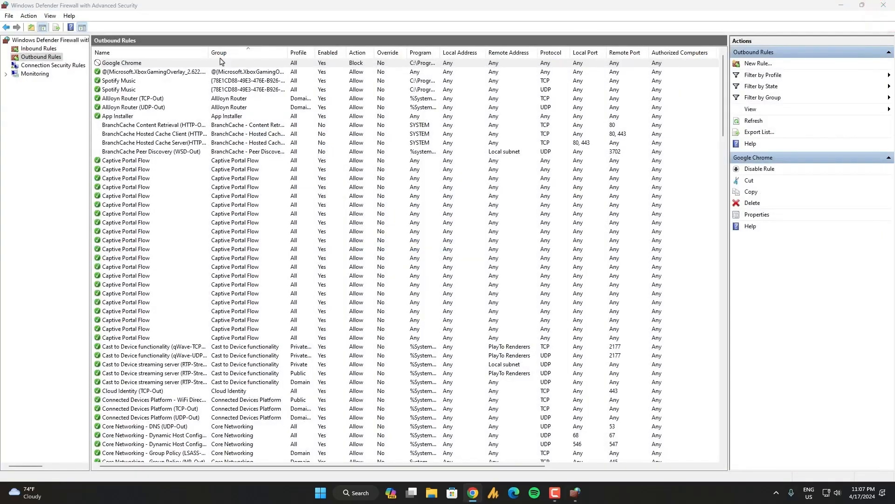
# Disable the Google Chrome blocking rule in the firewall's outbound rules
pyautogui.click(125, 64)
pyautogui.rightClick(126, 63)
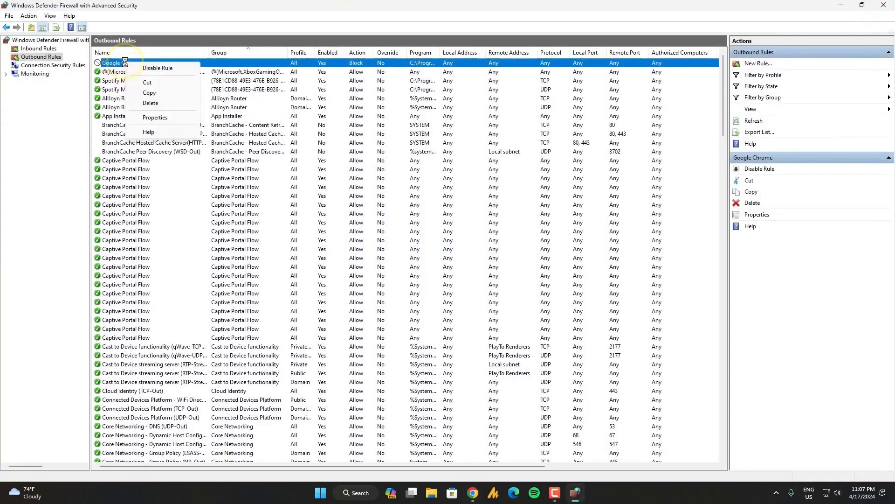
pyautogui.click(167, 73)
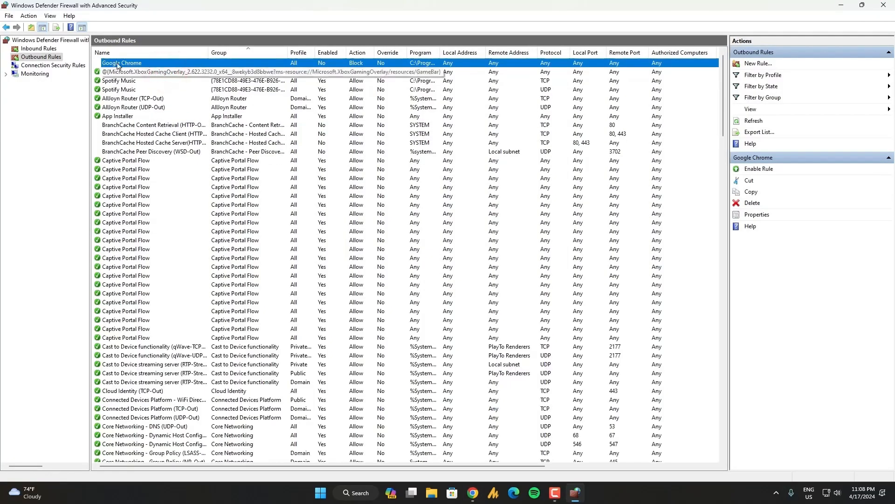
# Display the firewall's inbound rules and disable the Google Chrome blocking rule there
pyautogui.click(39, 48)
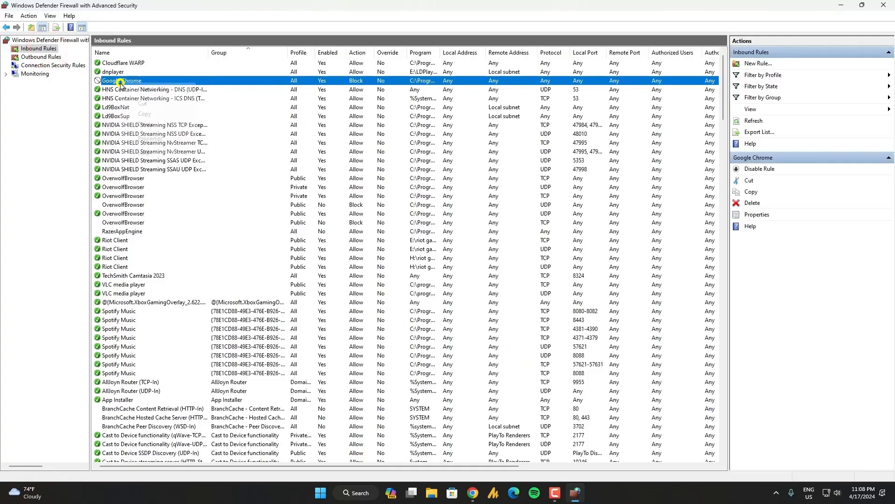
pyautogui.rightClick(121, 83)
pyautogui.click(145, 89)
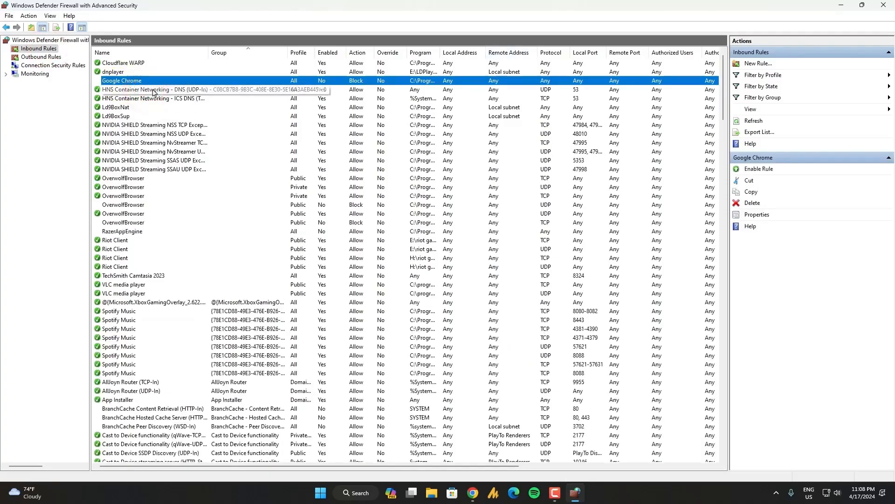
# Minimize the firewall window, switch to Google Chrome, and test internet access by opening Facebook and YouTube in separate tabs
pyautogui.click(841, 7)
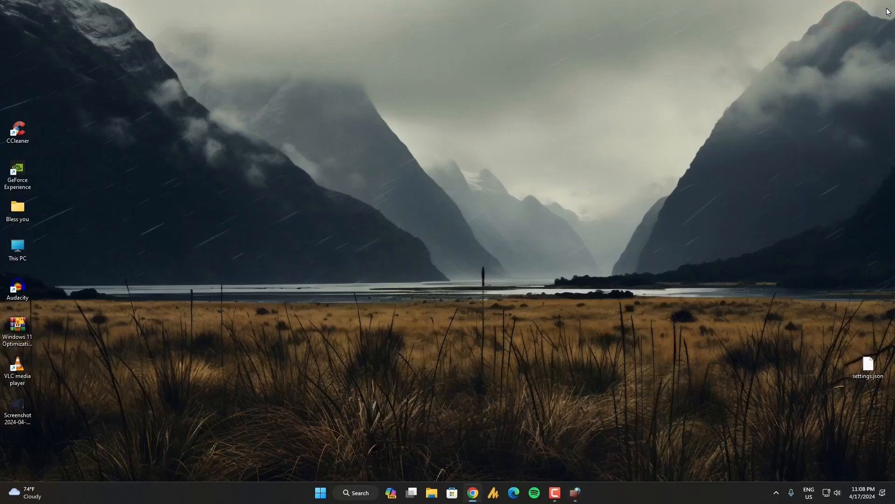
pyautogui.moveTo(345, 502); pyautogui.dragTo(284, 2)
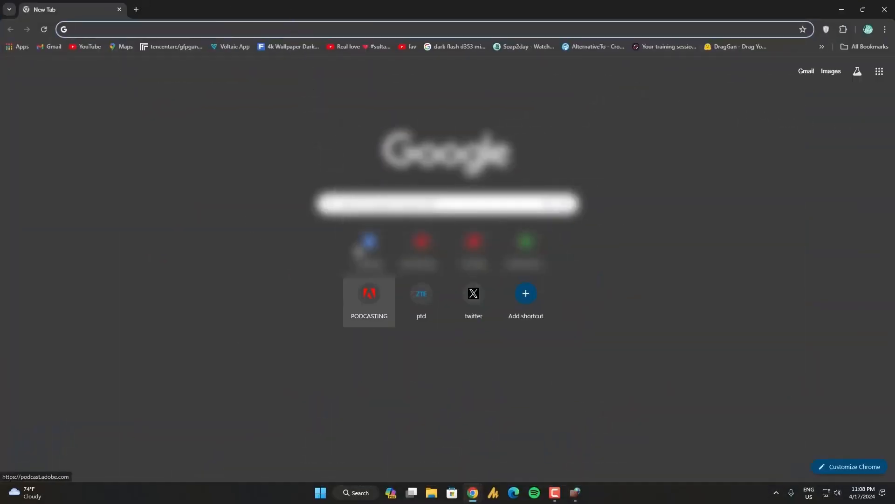
pyautogui.click(363, 246)
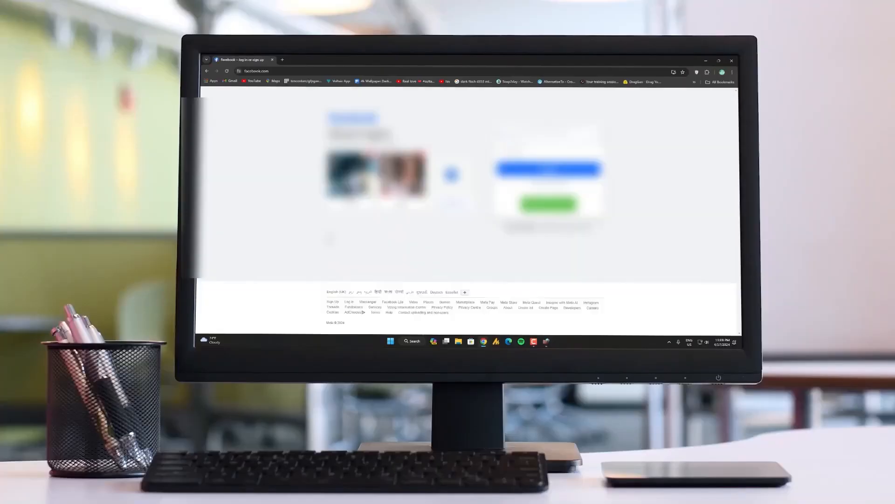
pyautogui.hotkey('ctrl', 't')
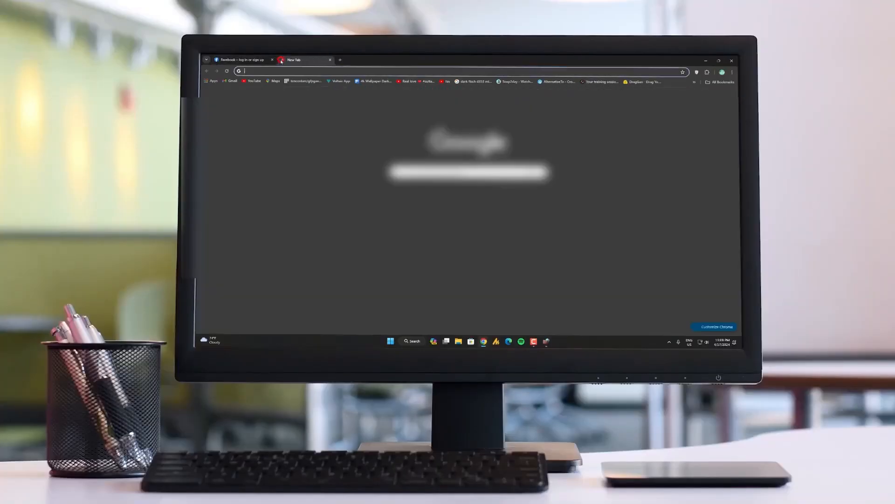
pyautogui.click(484, 199)
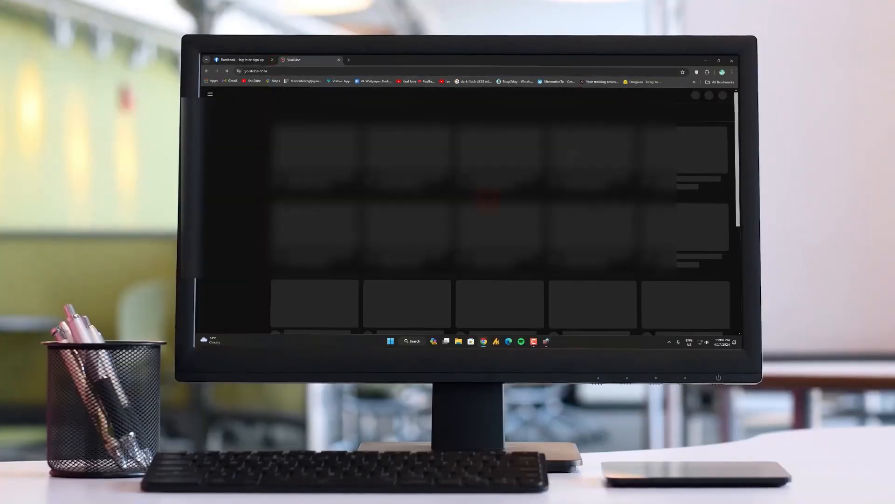